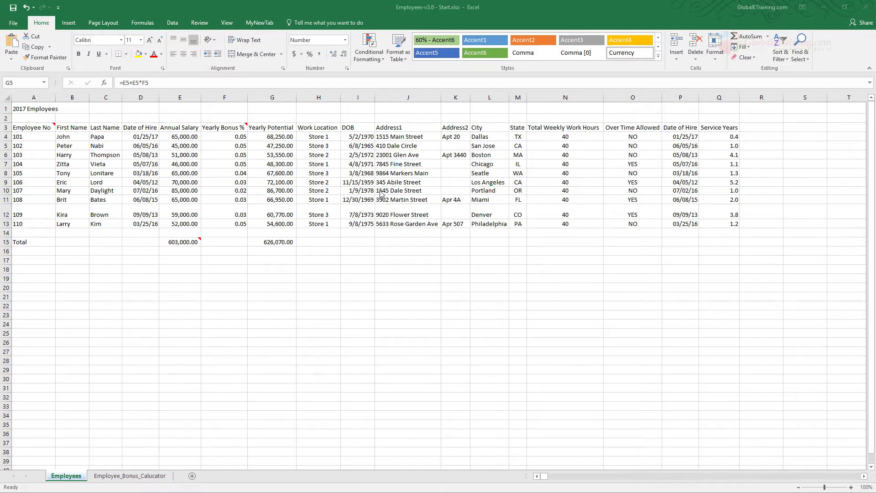
- Select the Work Location header and the G4 Yearly Potential formula, checking the font size list
left_click(308, 128)
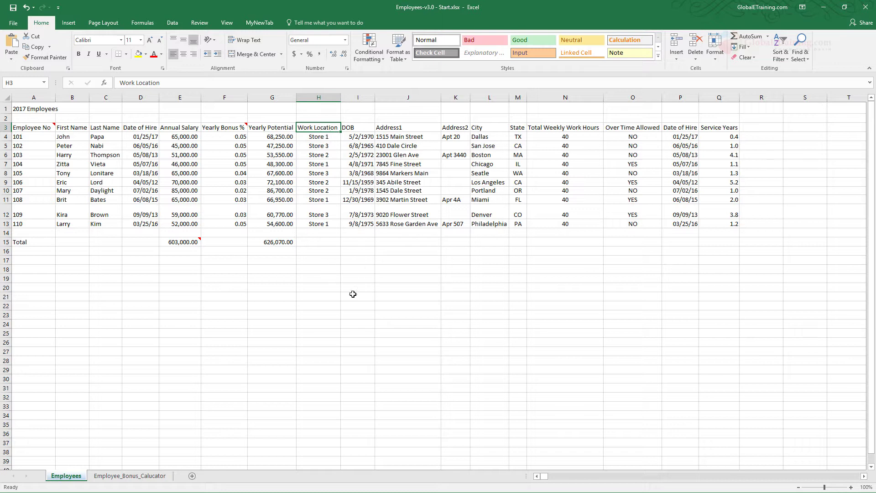
left_click(283, 136)
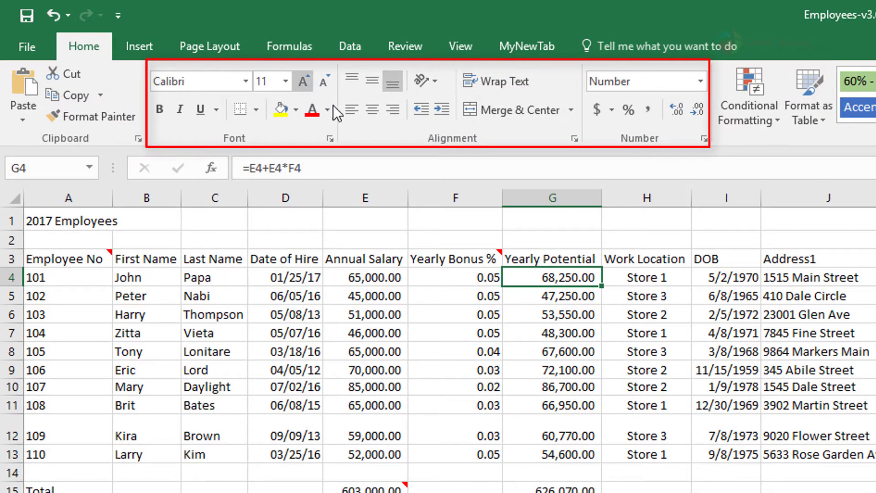
left_click(286, 78)
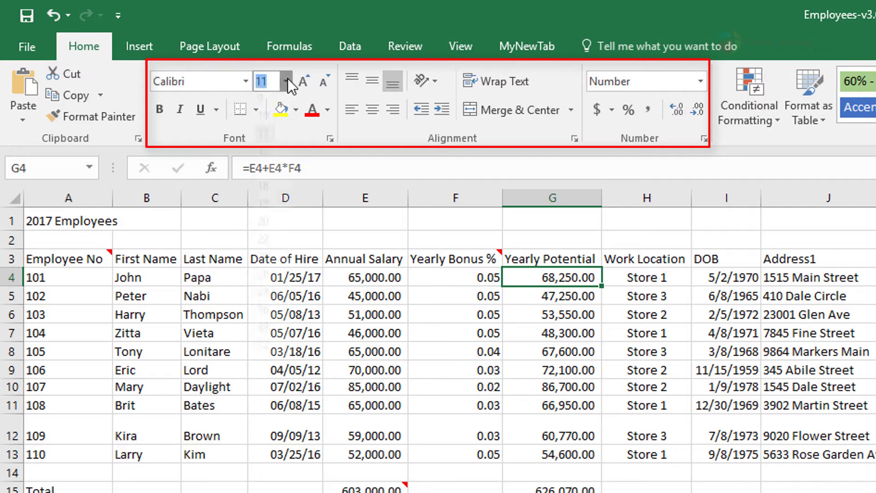
left_click(287, 78)
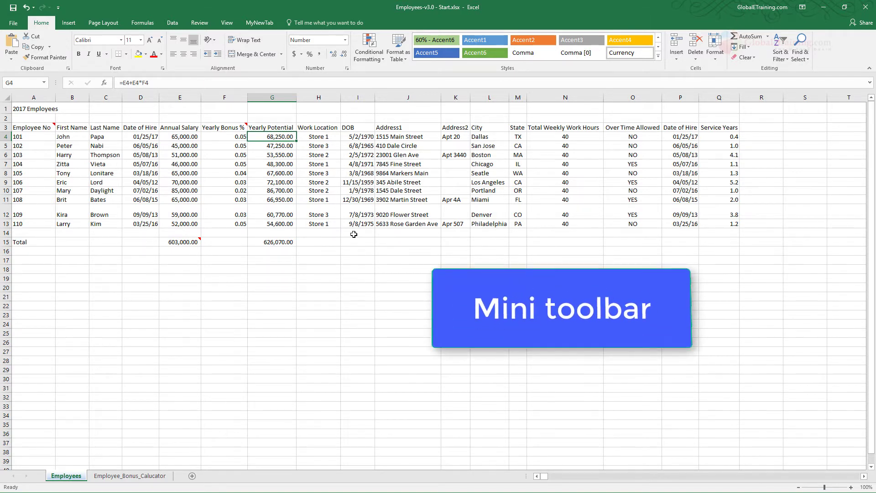
- Select G13 and then the G15 total, browsing the Data, Home and Review tabs
left_click(282, 229)
right_click(283, 228)
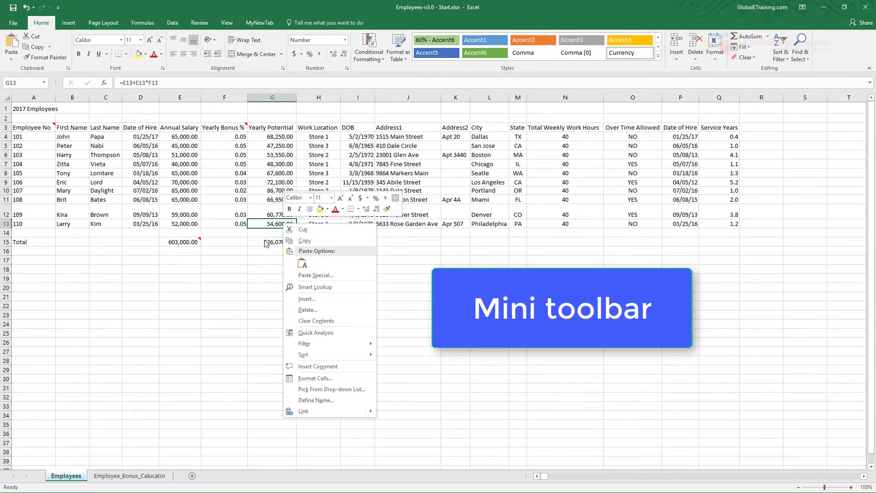
left_click(272, 242)
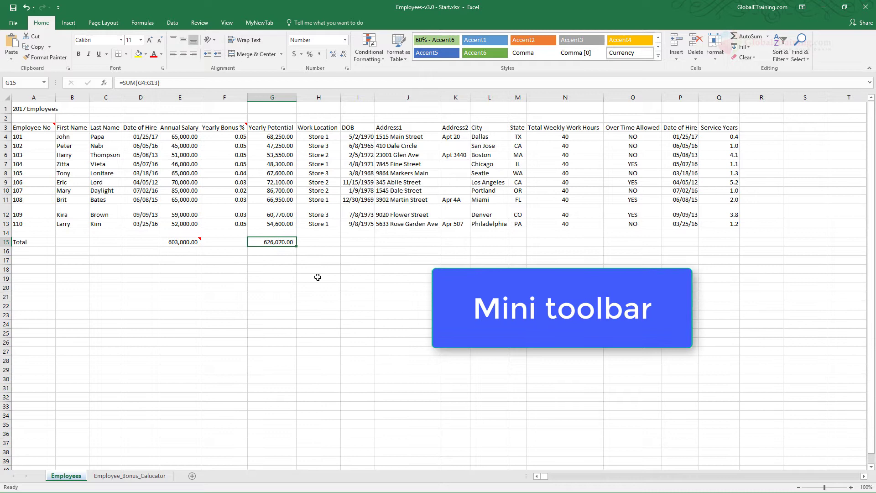
left_click(174, 23)
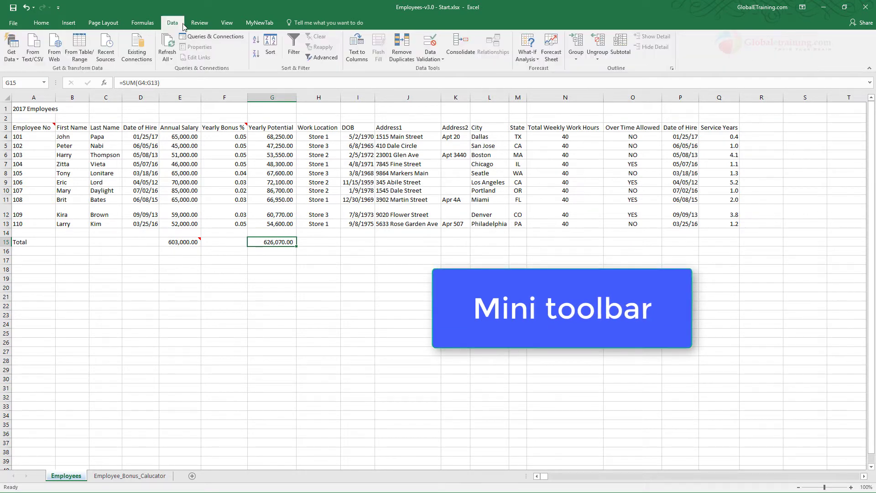
left_click(49, 25)
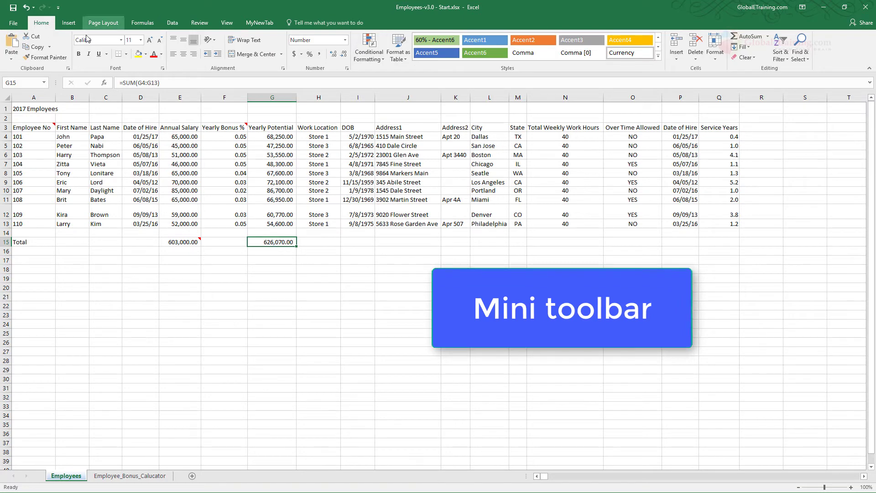
left_click(200, 23)
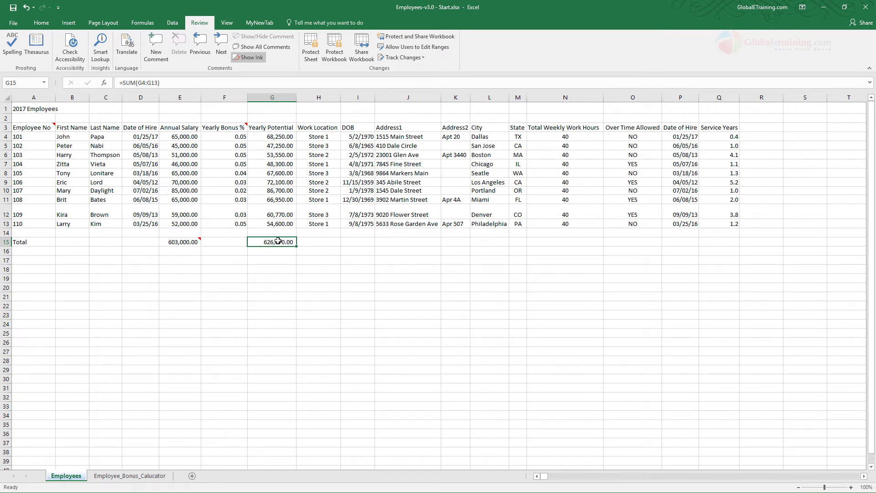
- Give the 626,070.00 total in G15 the dollar Accounting Number Format
right_click(279, 242)
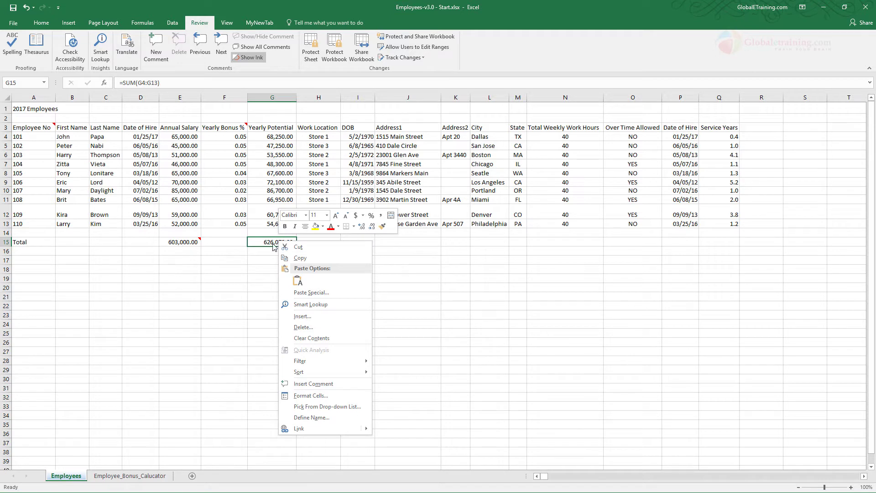
left_click(356, 215)
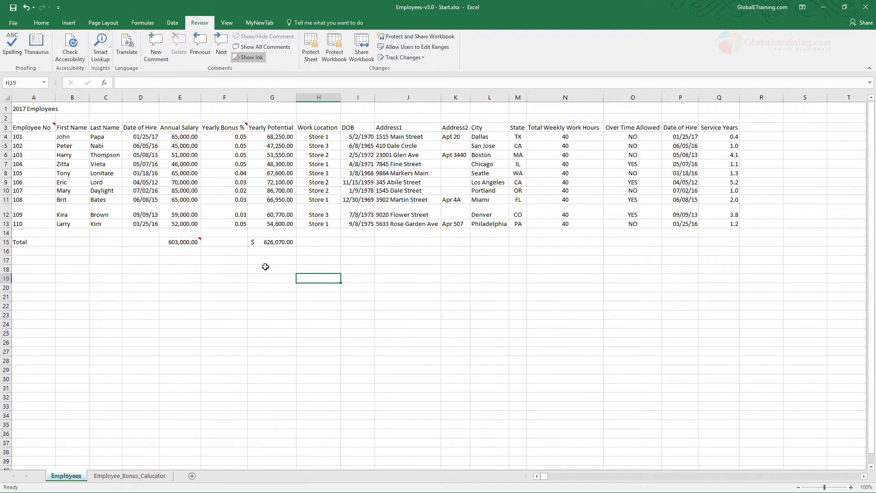
left_click(48, 22)
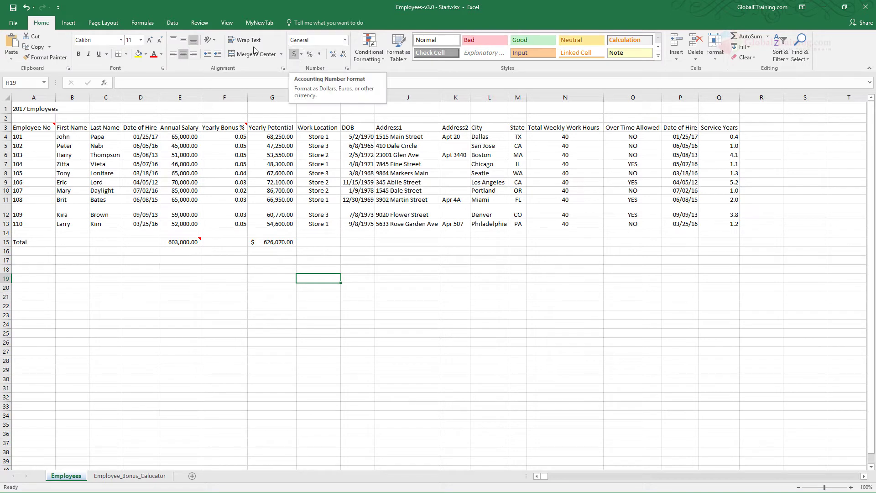
left_click(199, 22)
left_click(277, 241)
right_click(280, 242)
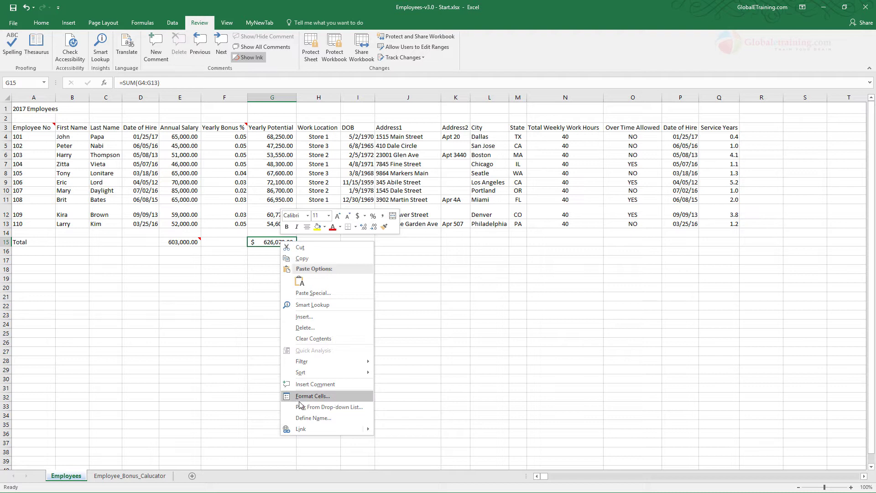
- Open Format Cells for the 0.05 bonus in F13 and show three decimal places
left_click(348, 397)
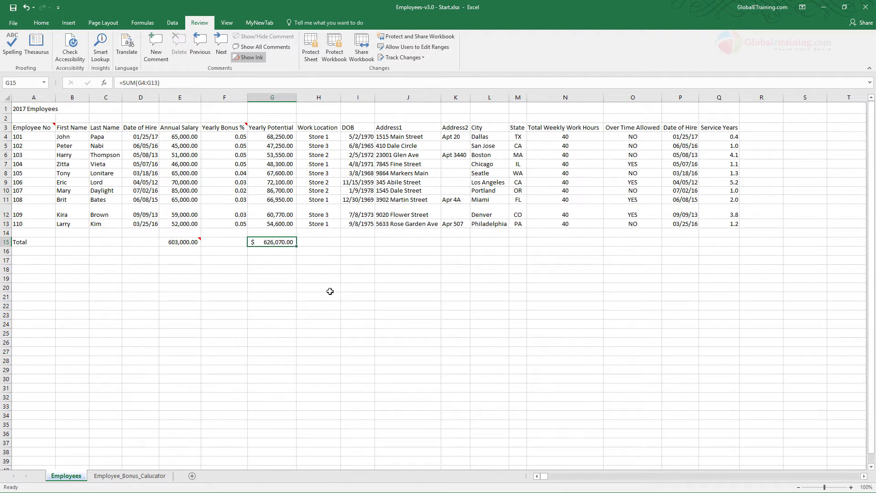
left_click(236, 225)
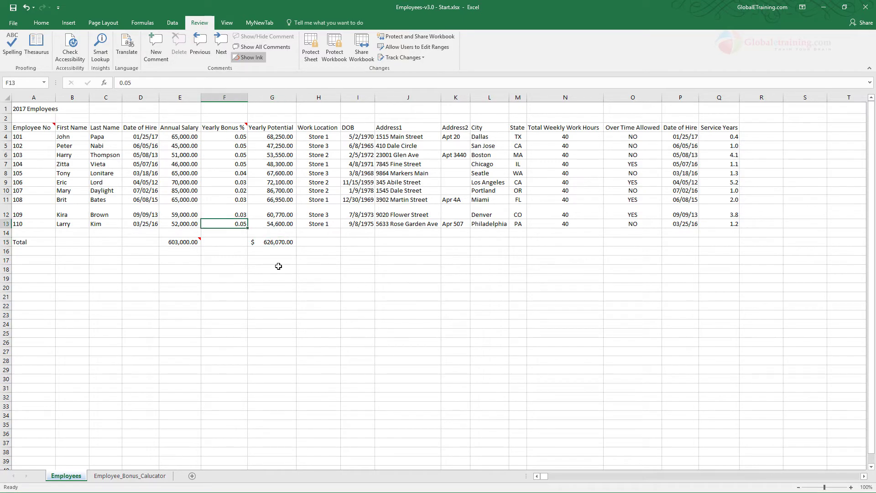
right_click(233, 224)
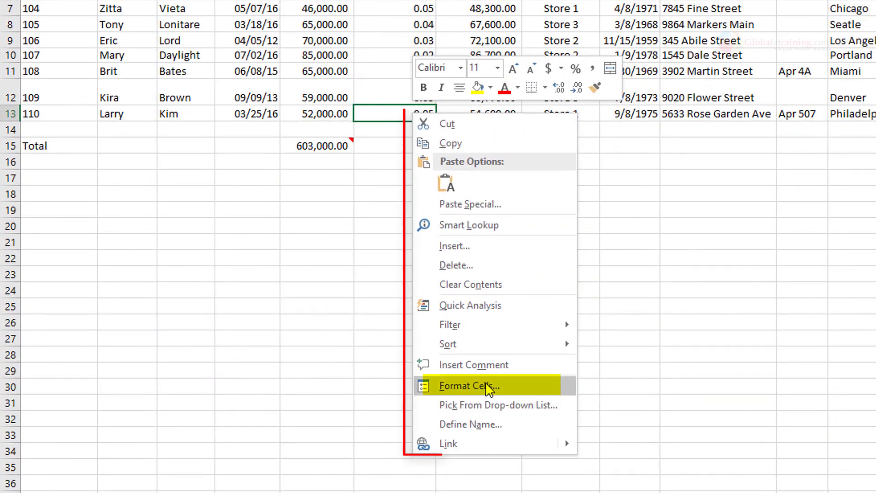
left_click(487, 387)
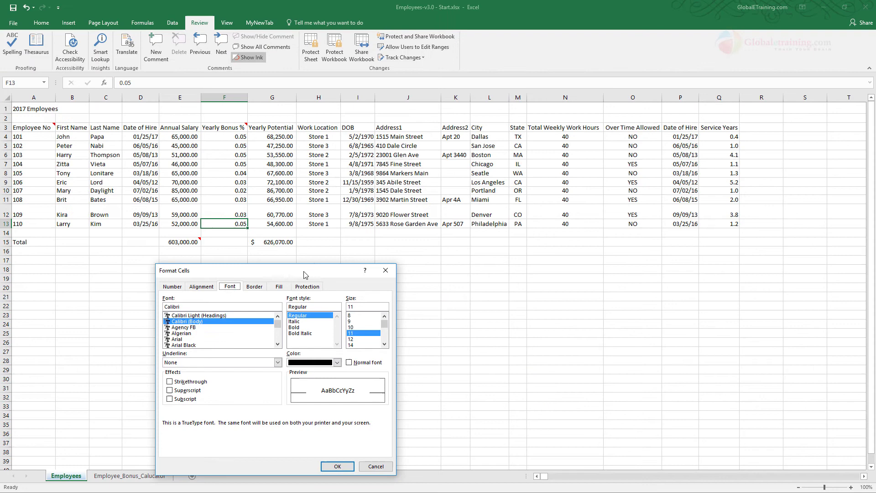
left_click_drag(304, 274, 526, 149)
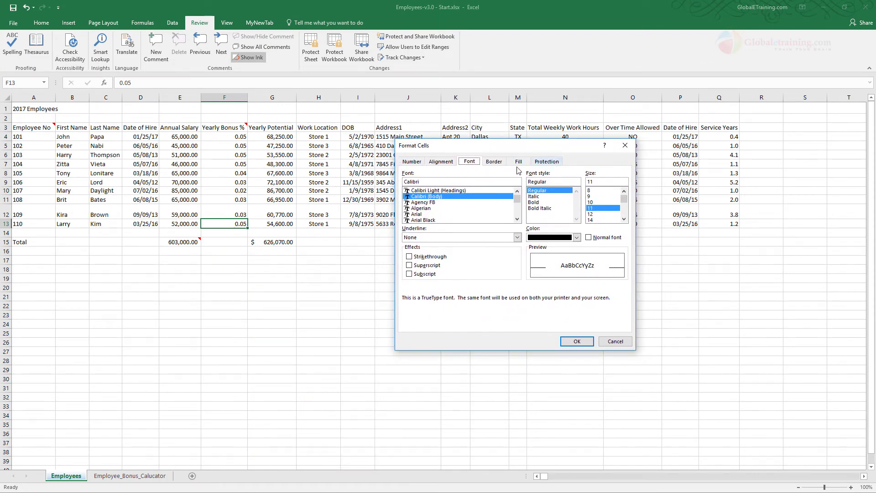
left_click(411, 163)
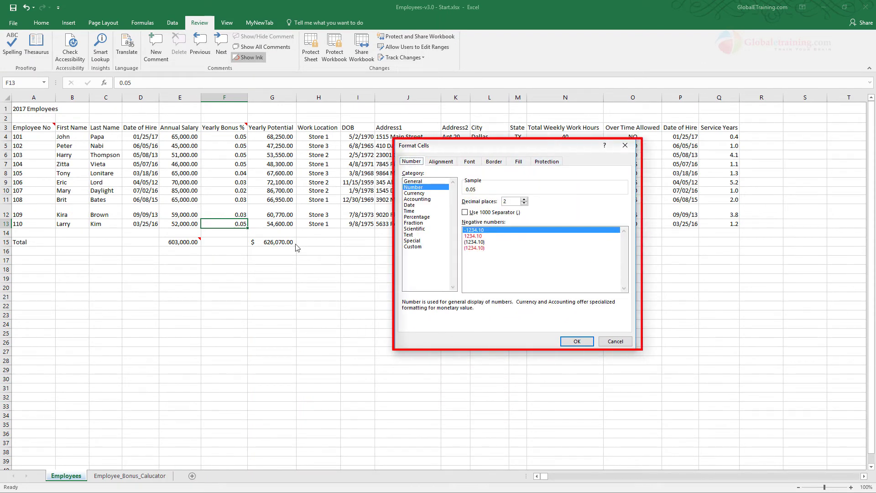
left_click(524, 199)
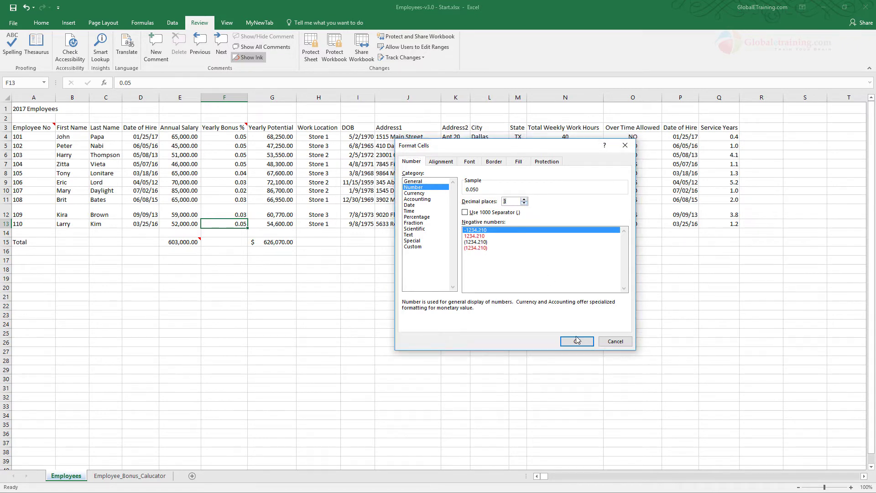
- Rotate the F13 text to 45° and make it bold at size 14
left_click(441, 161)
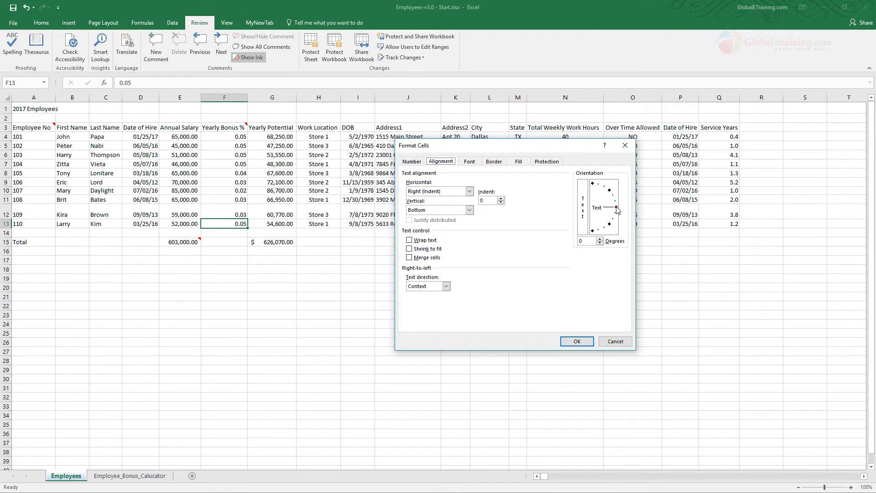
left_click_drag(617, 210, 609, 190)
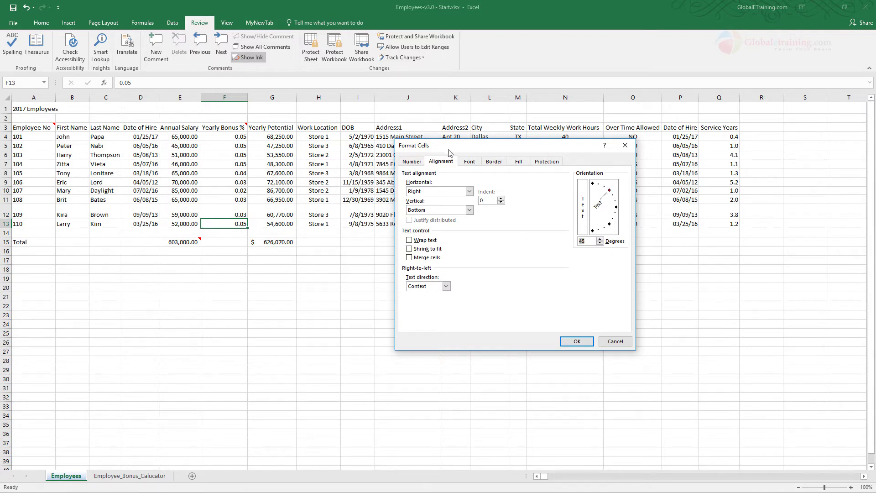
left_click(475, 165)
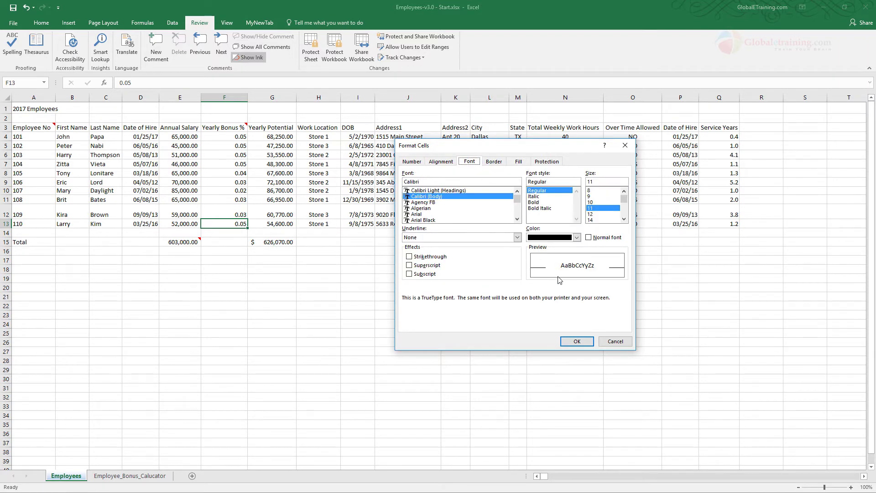
left_click(538, 207)
left_click(592, 219)
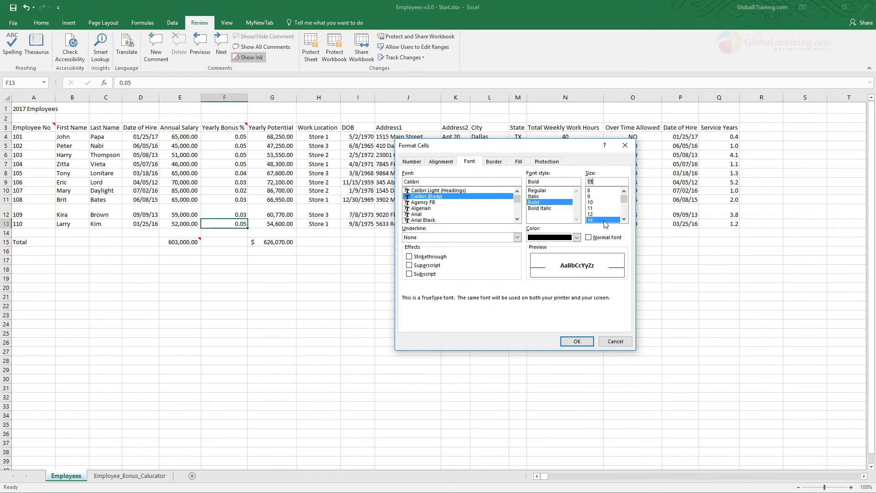
- Add a thick outline border and orange fill to F13, then apply the formatting
left_click(495, 164)
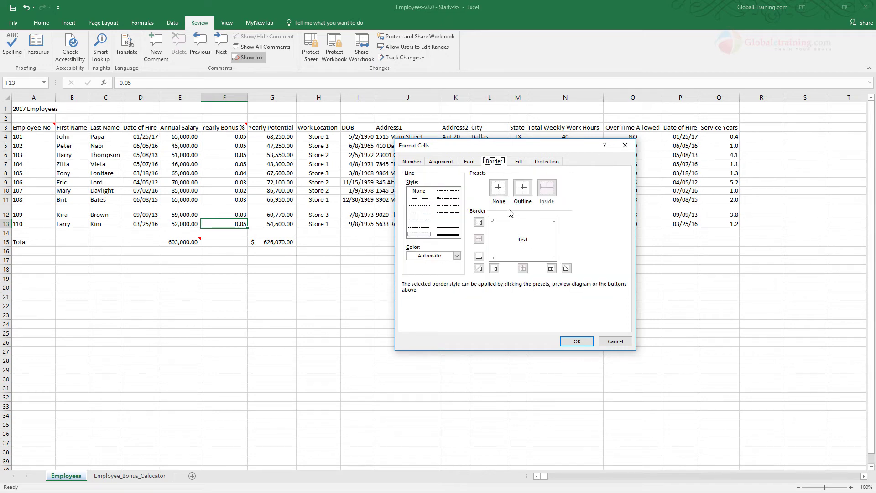
left_click(448, 227)
left_click(523, 189)
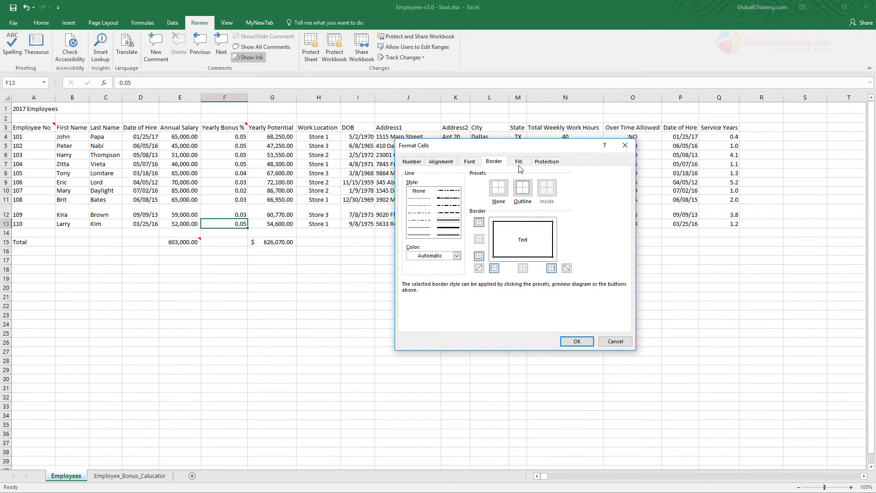
left_click(519, 165)
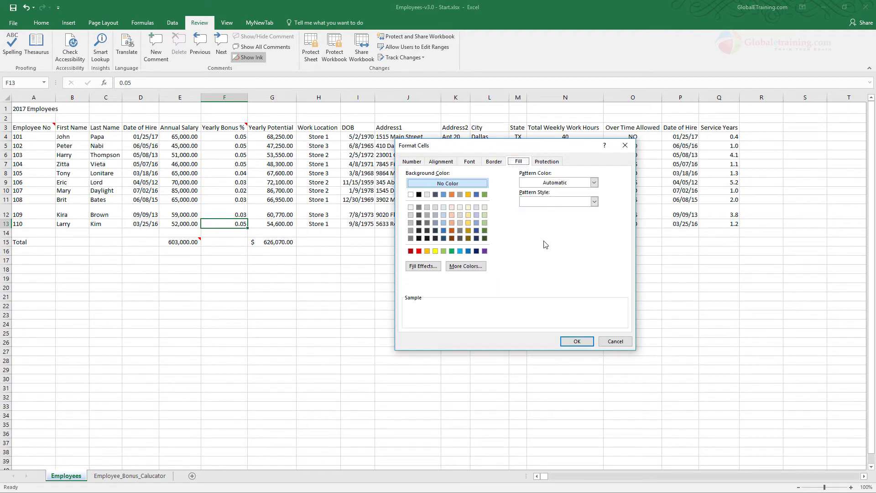
left_click(452, 195)
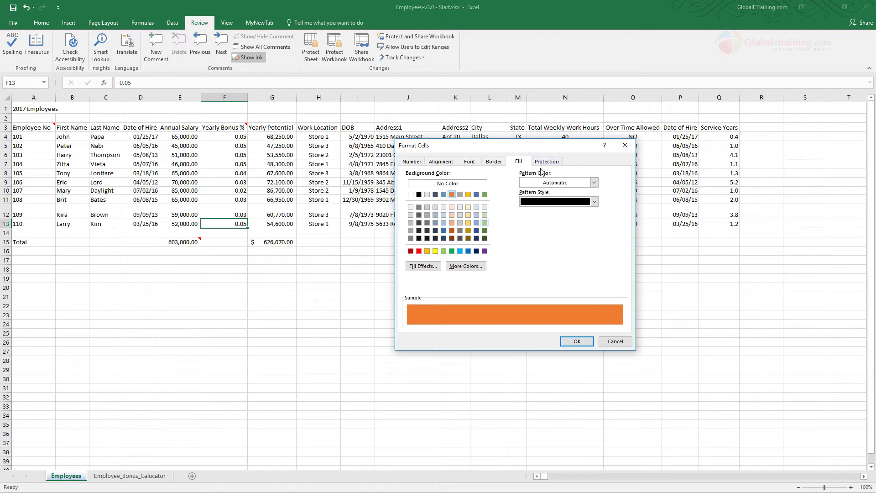
left_click(579, 342)
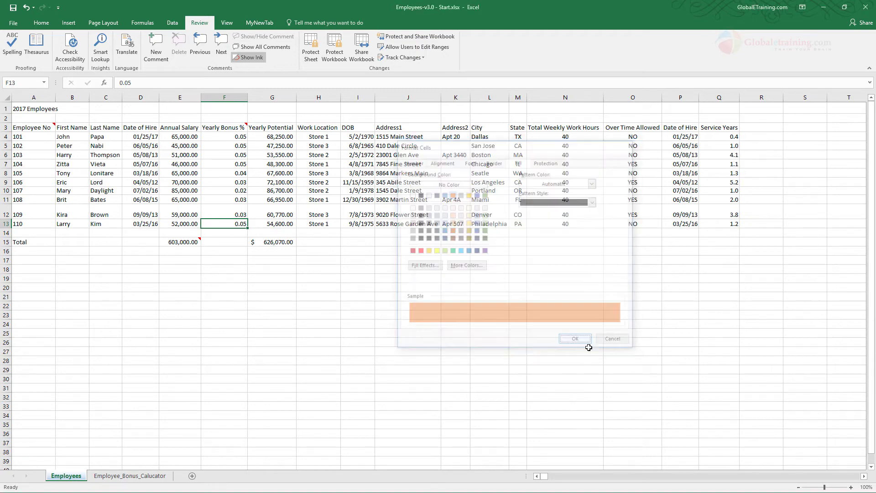
left_click(281, 265)
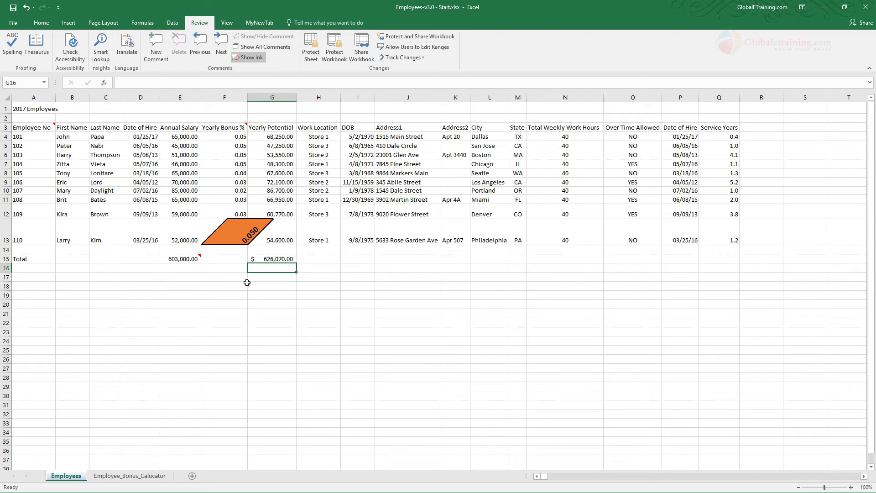
- On the Home tab, open Format Cells for the G15 total, then dismiss it
left_click(42, 23)
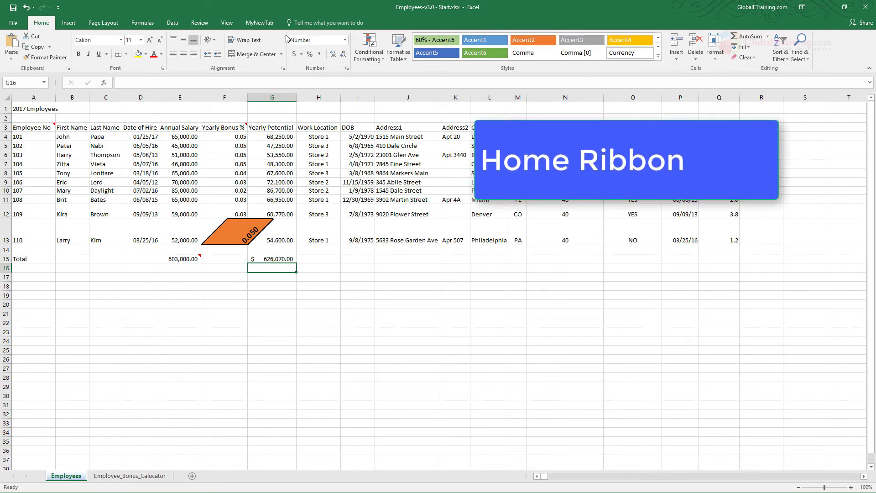
left_click(284, 259)
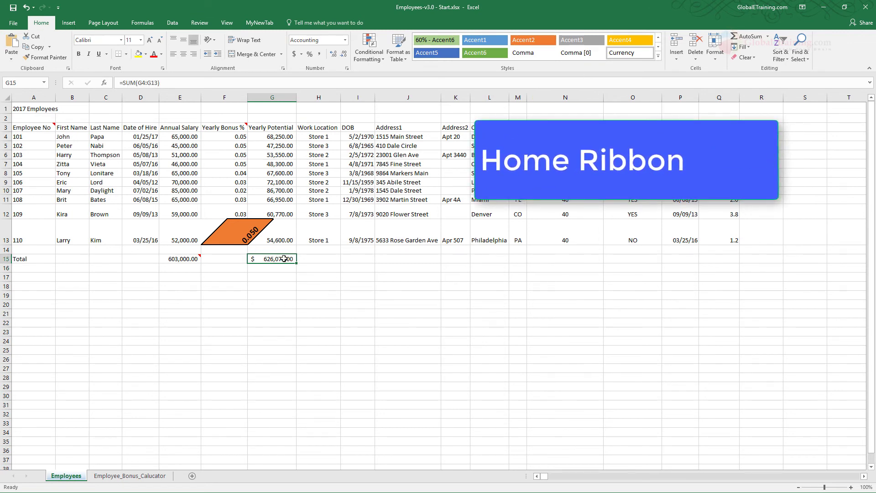
right_click(284, 259)
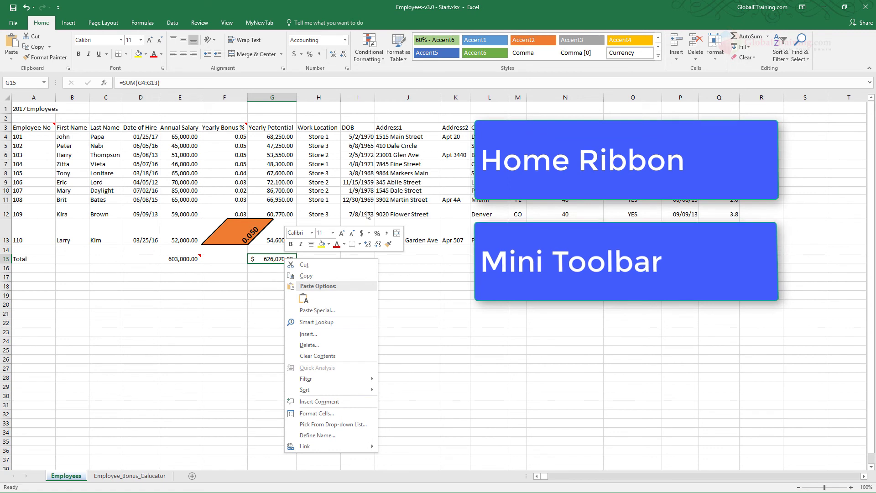
left_click(326, 416)
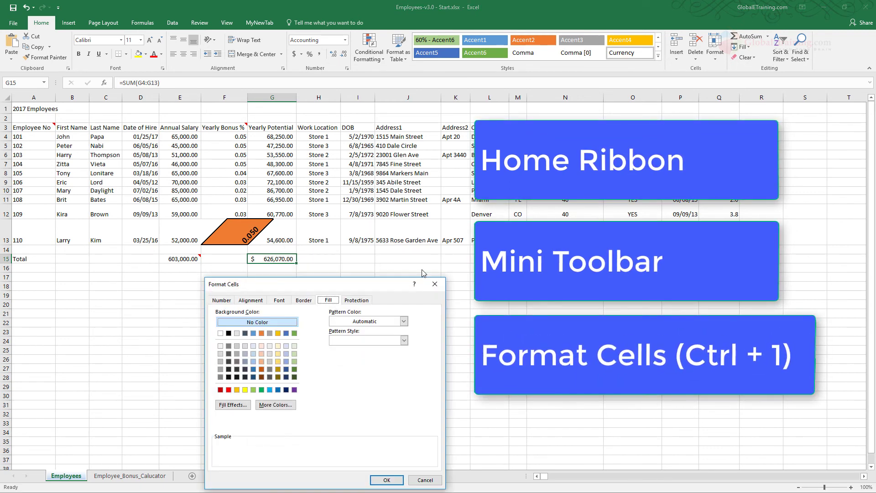
left_click_drag(384, 284, 423, 221)
key("Escape")
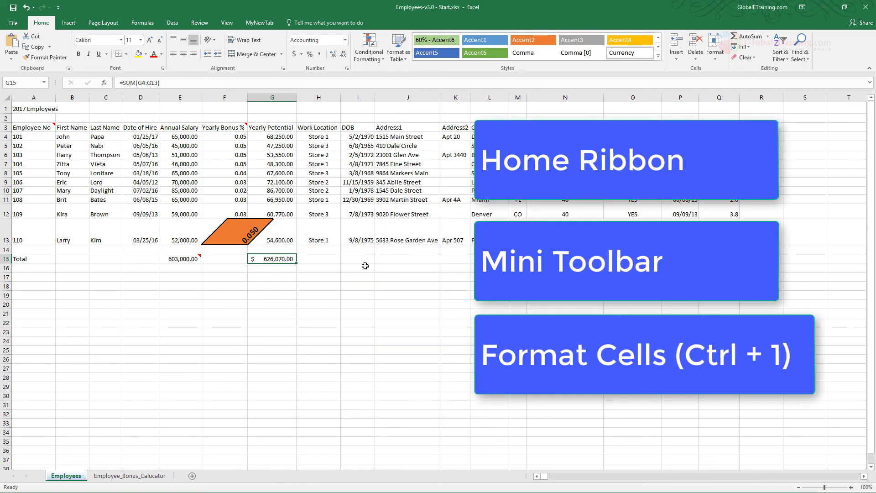
- Open Format Cells for the 6/8/1965 birth date in I5 from its right-click menu
left_click(357, 146)
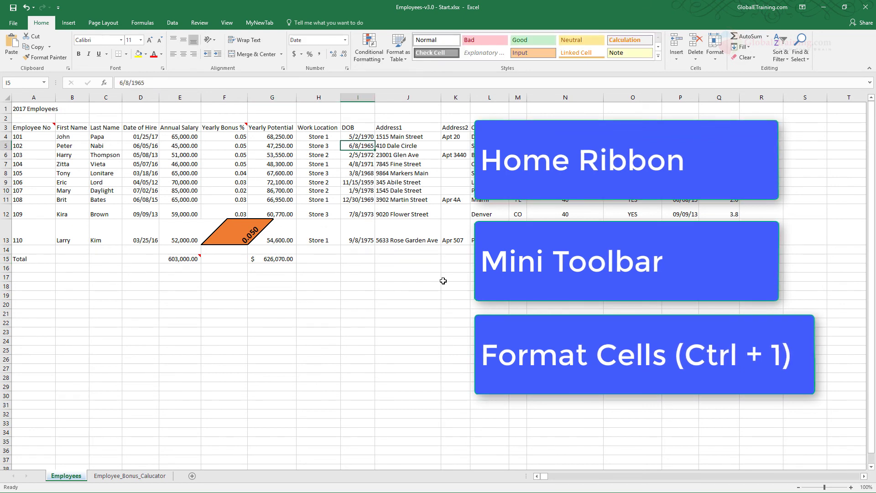
key("ctrl+1")
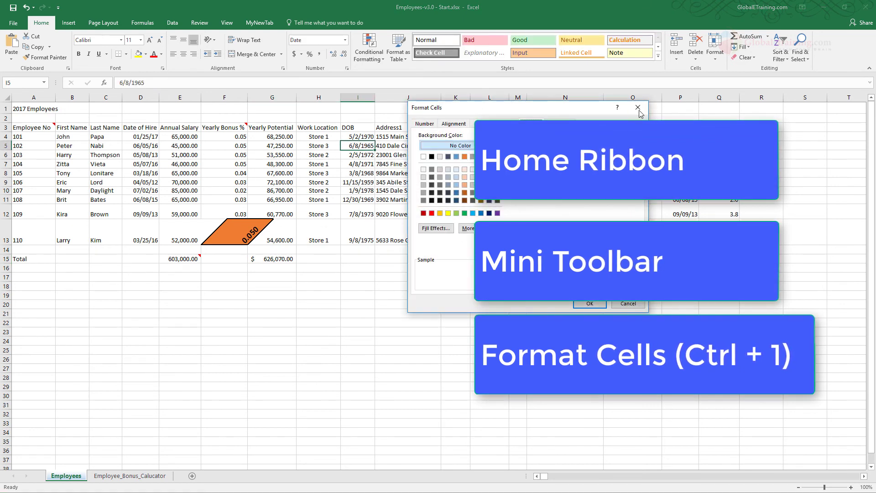
left_click(637, 108)
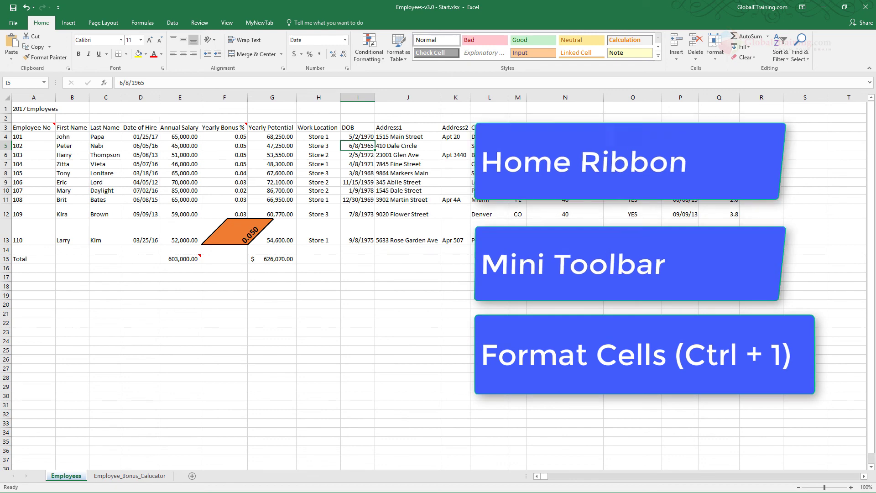
key("ctrl+1")
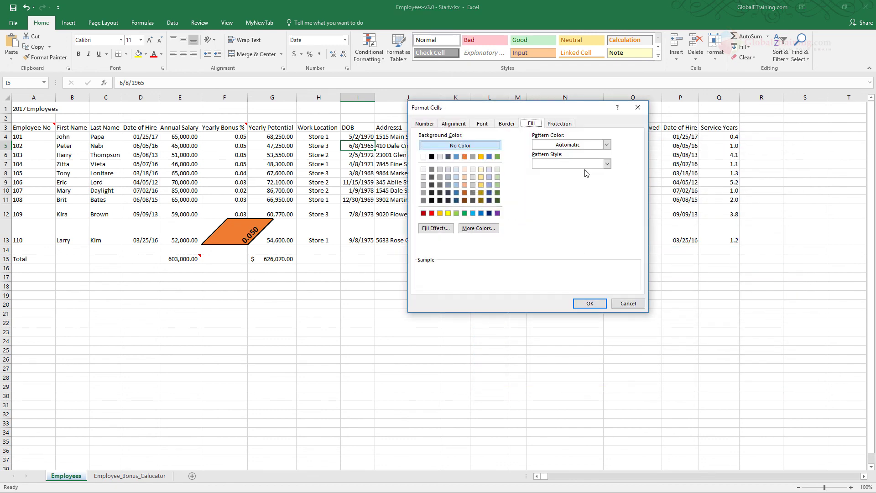
left_click(638, 107)
right_click(363, 145)
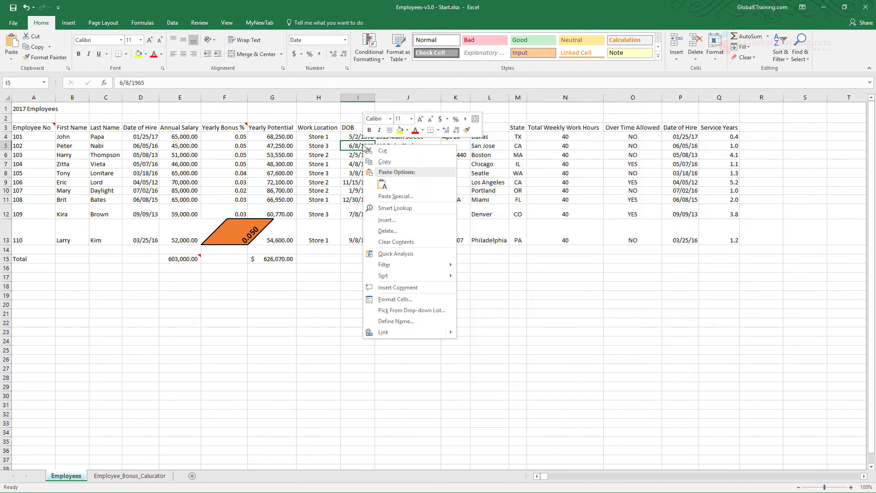
left_click(394, 299)
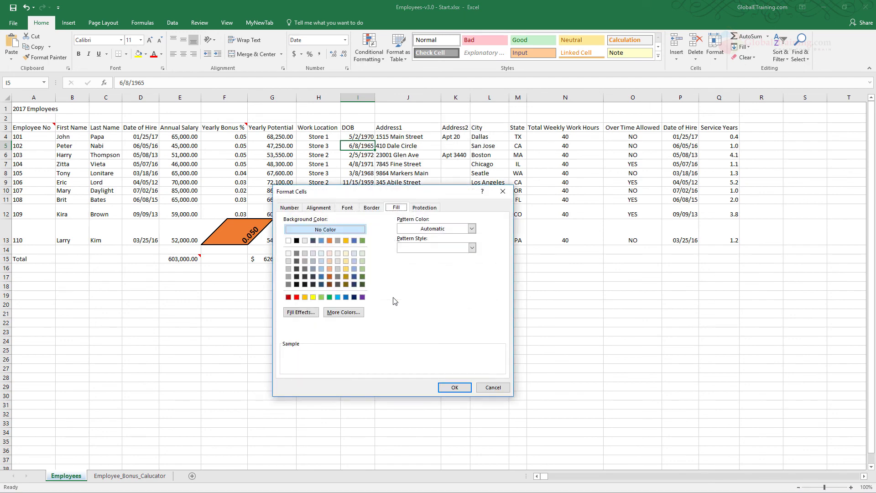